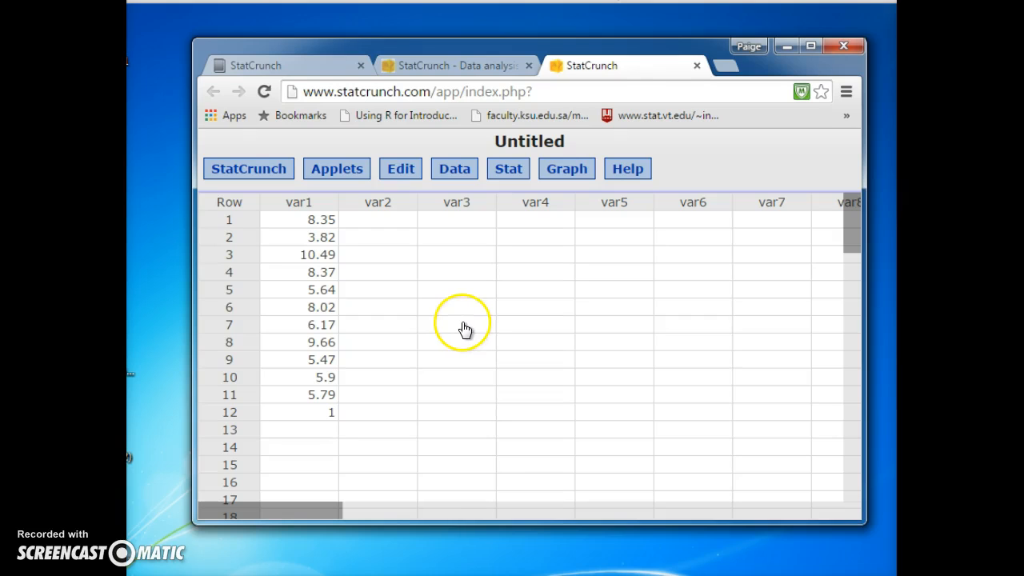
Step: Open the column summary statistics settings and select var1 as the column to summarize
click(518, 168)
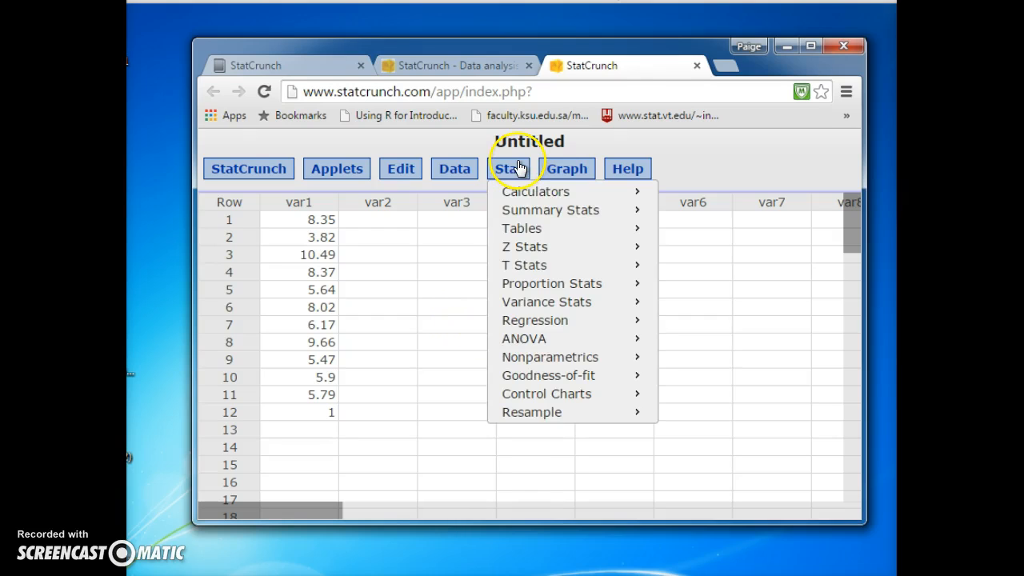
mouse_move(549, 213)
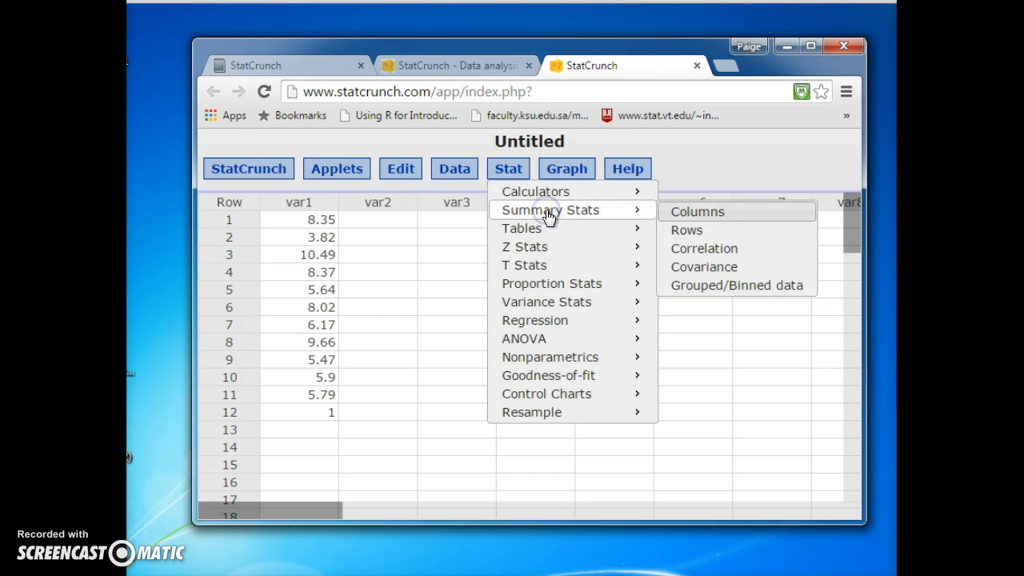
click(686, 210)
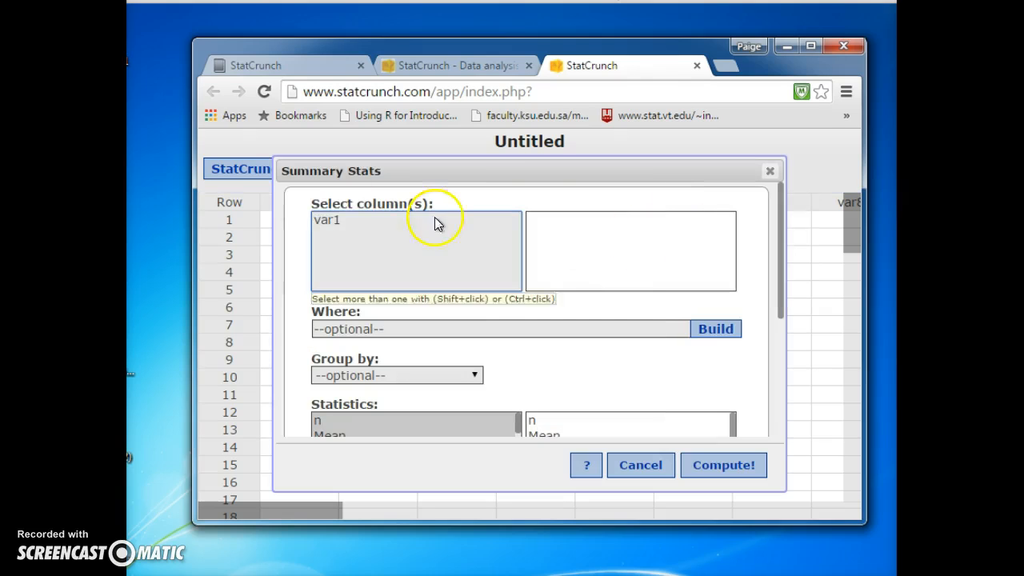
click(339, 220)
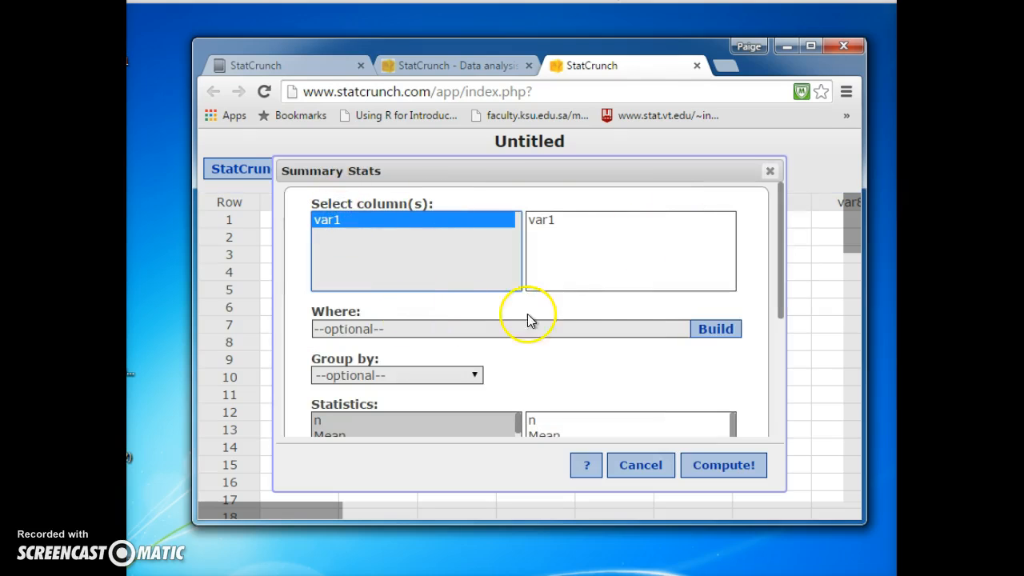
Step: Choose n, Median, Min, Max, Q1 and Q3 as the statistics to calculate
scroll(537, 361, down, 5)
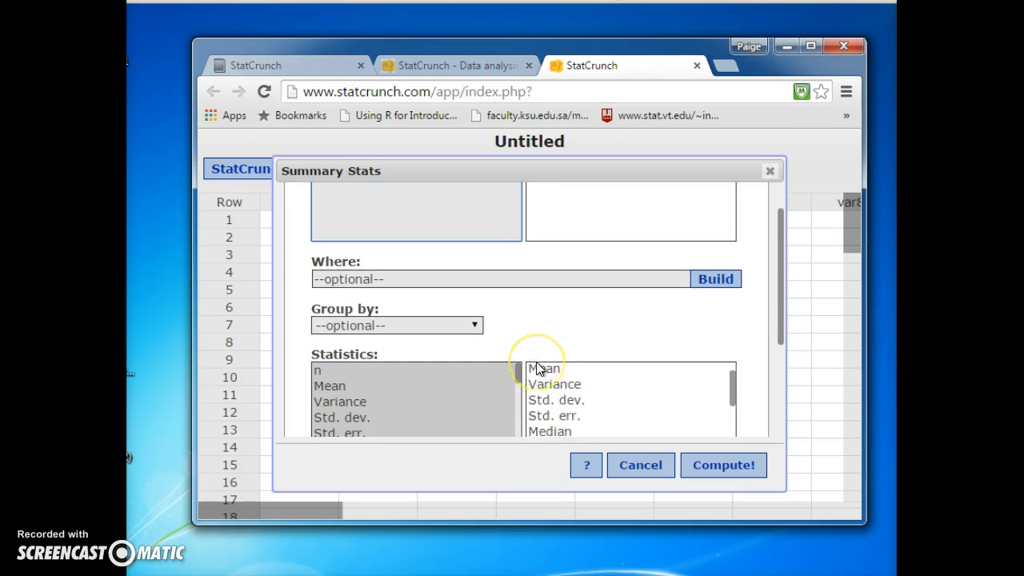
click(365, 354)
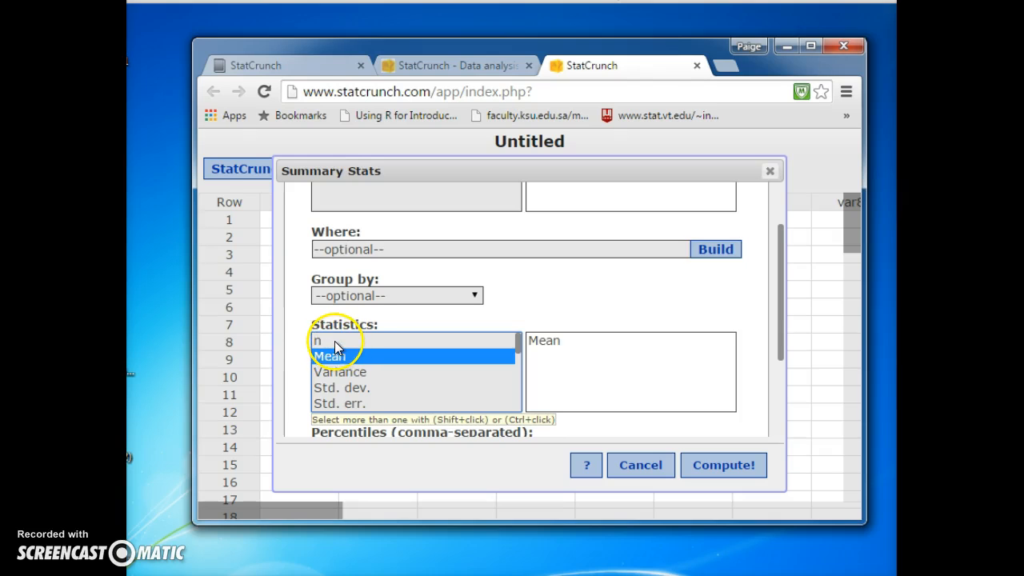
click(335, 344)
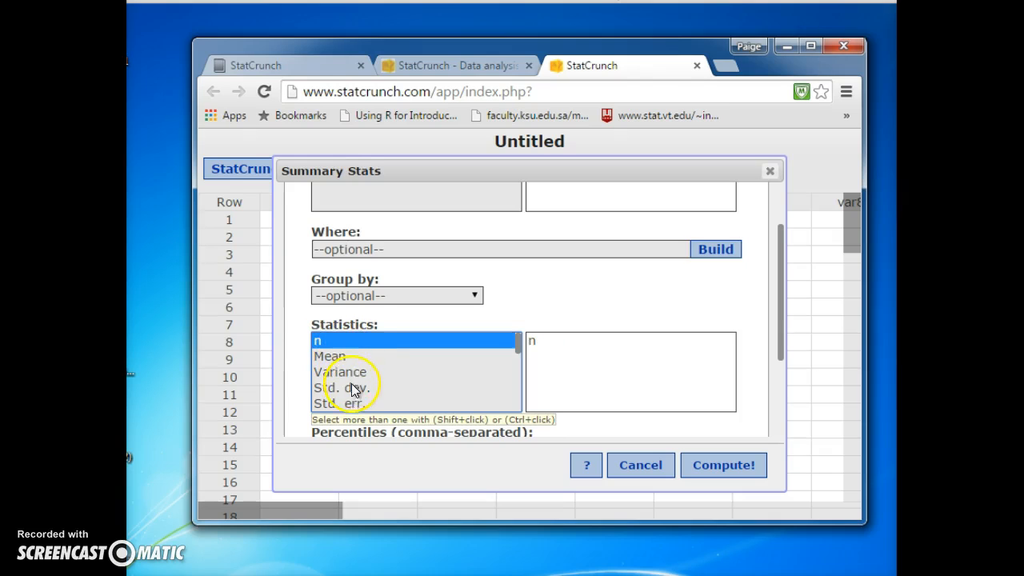
scroll(352, 391, down, 3)
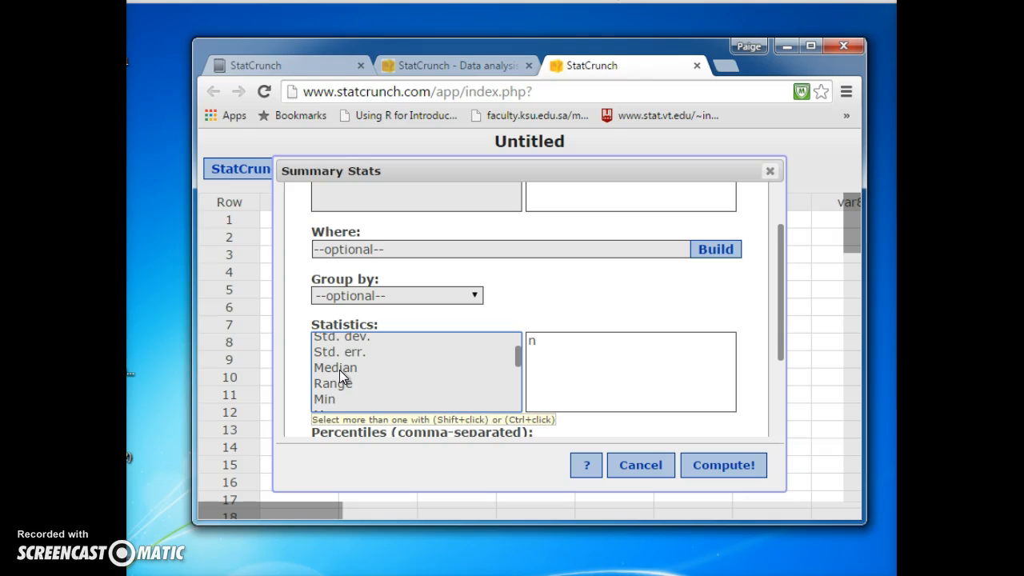
click(339, 370)
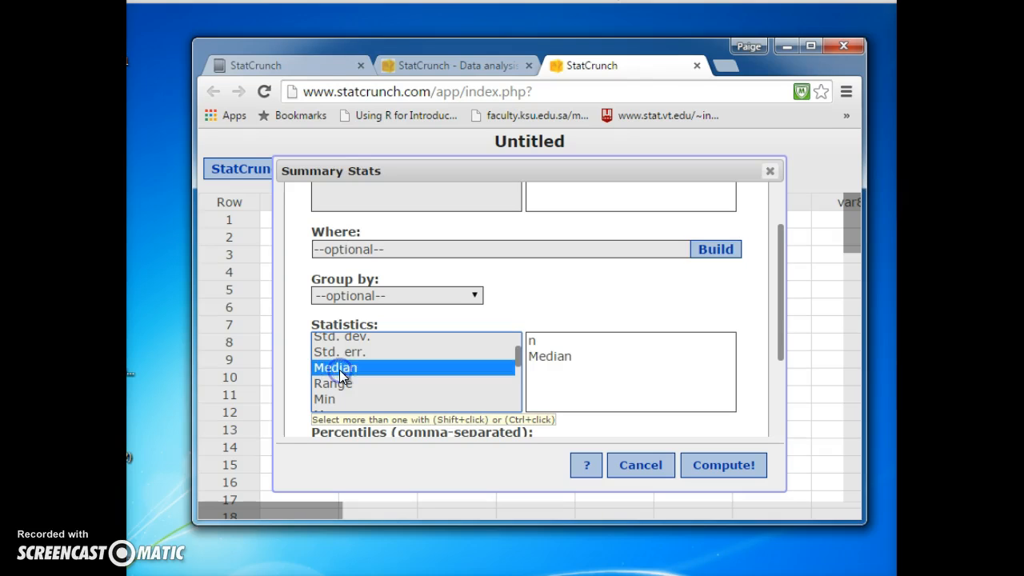
scroll(341, 401, down, 2)
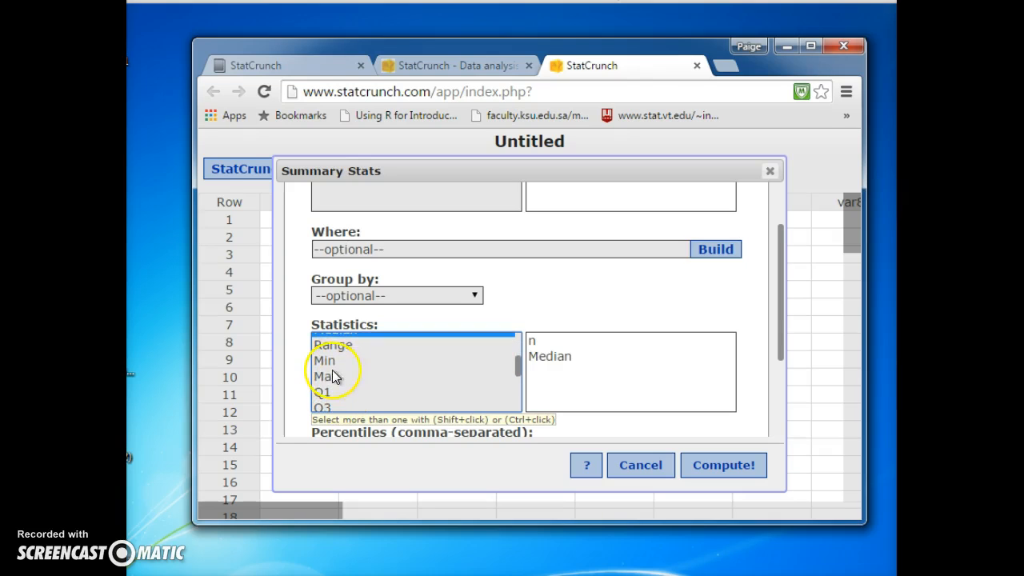
click(331, 363)
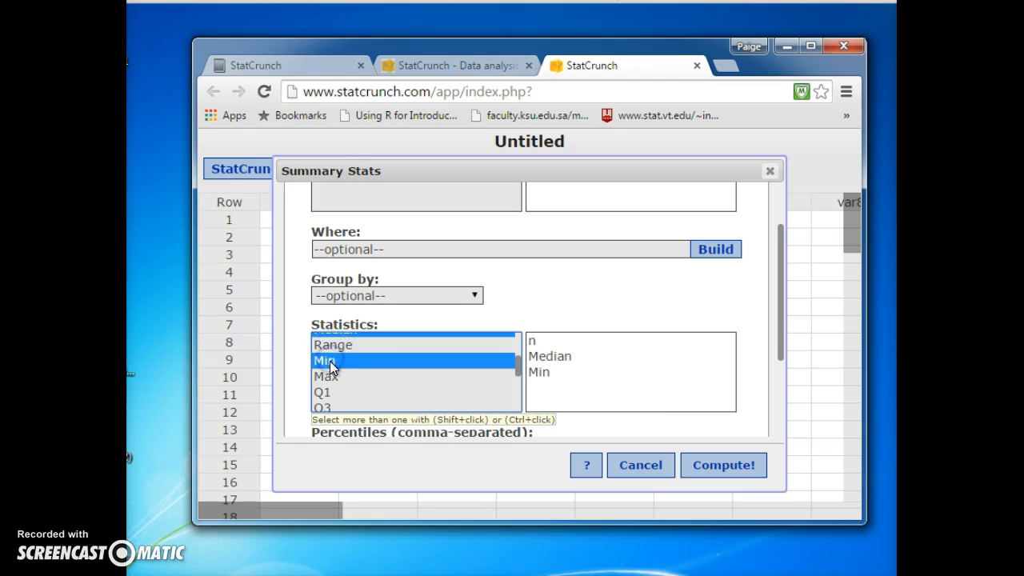
ctrl+click(331, 375)
ctrl+click(327, 391)
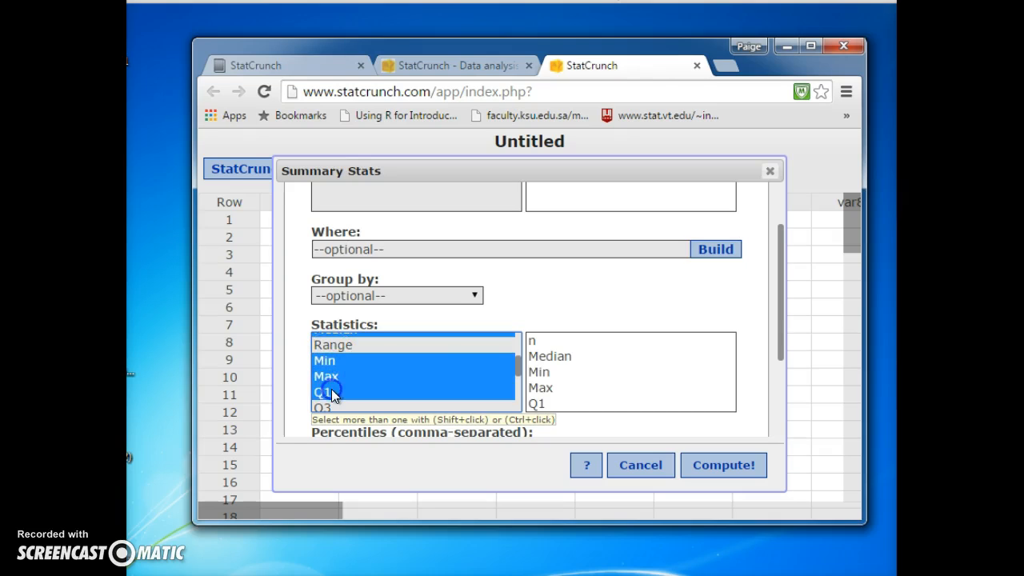
ctrl+click(331, 407)
Step: Restore the default page zoom, add IQR to the chosen statistics and compute the summary for var1
ctrl+scroll(340, 400, down, 7)
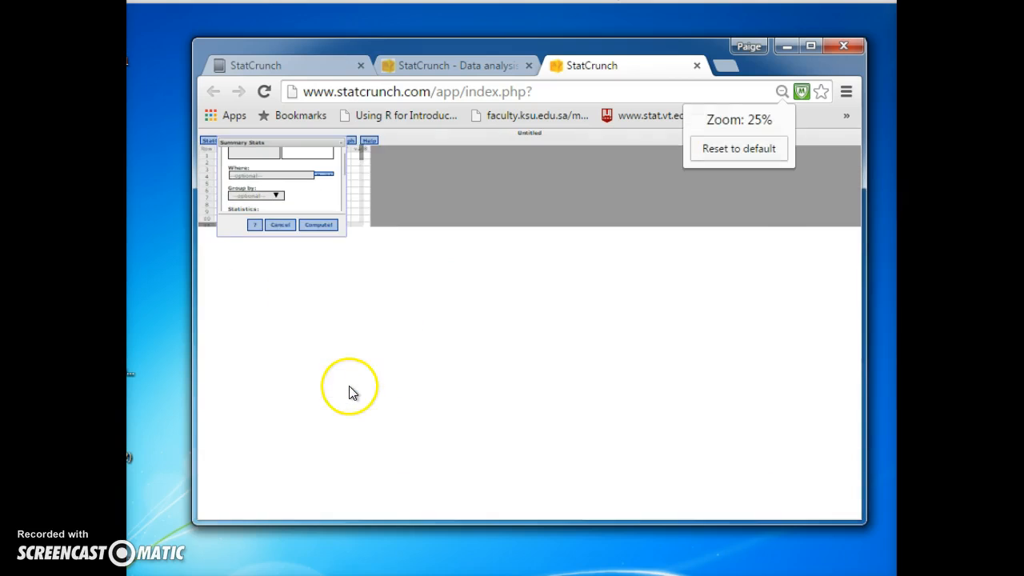
click(738, 149)
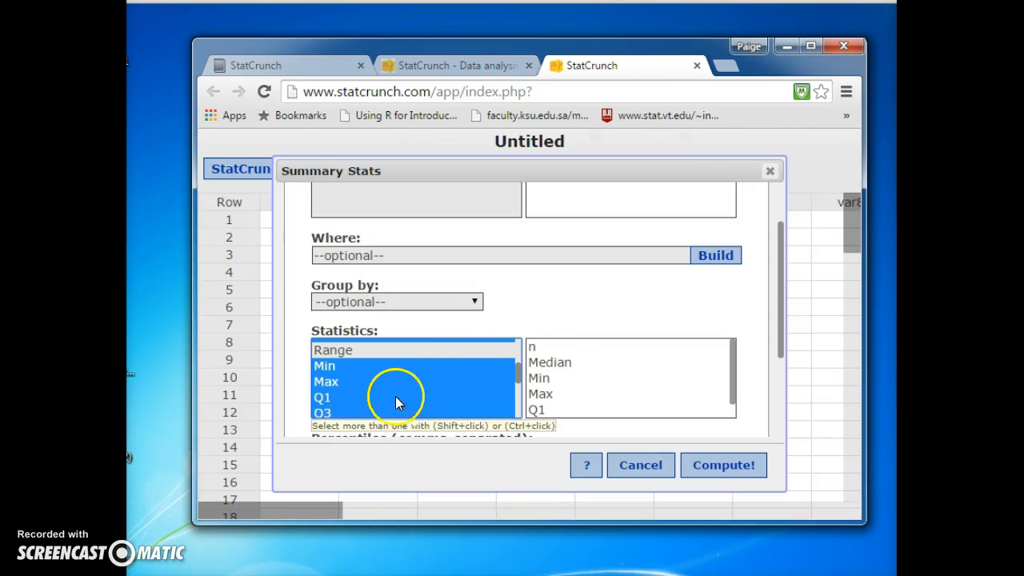
scroll(423, 400, down, 2)
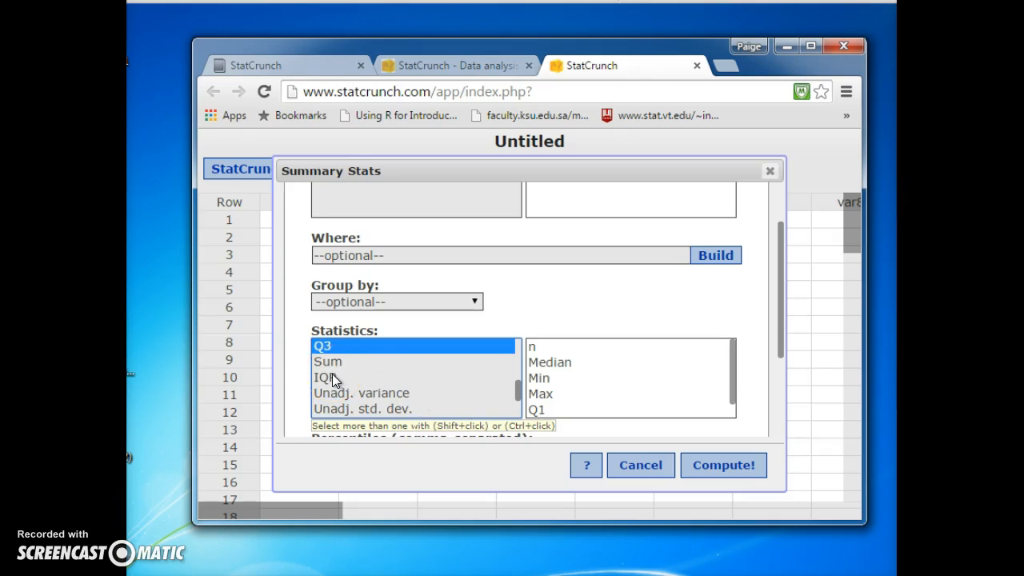
ctrl+click(332, 377)
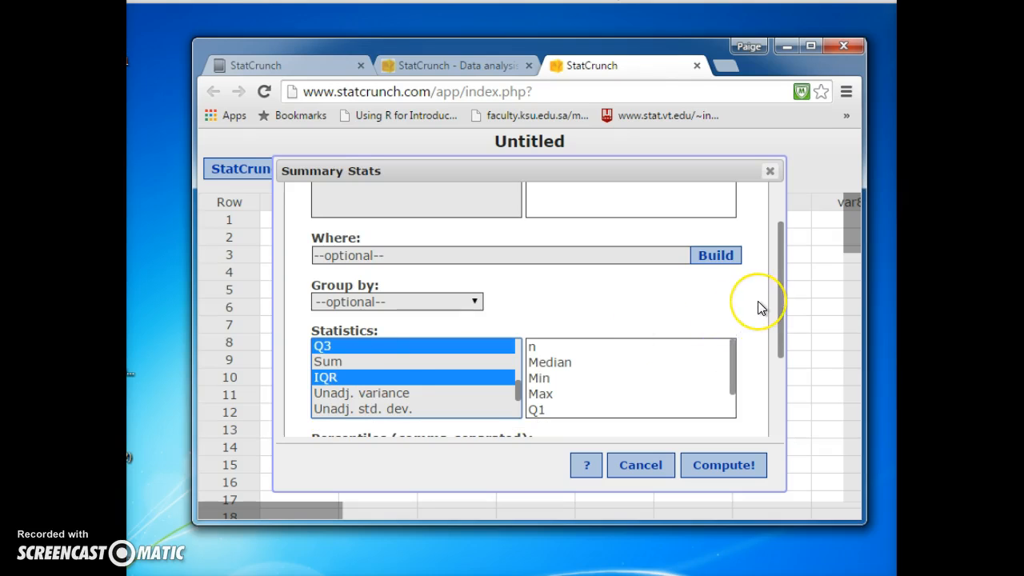
scroll(757, 301, down, 2)
scroll(757, 301, down, 3)
click(707, 458)
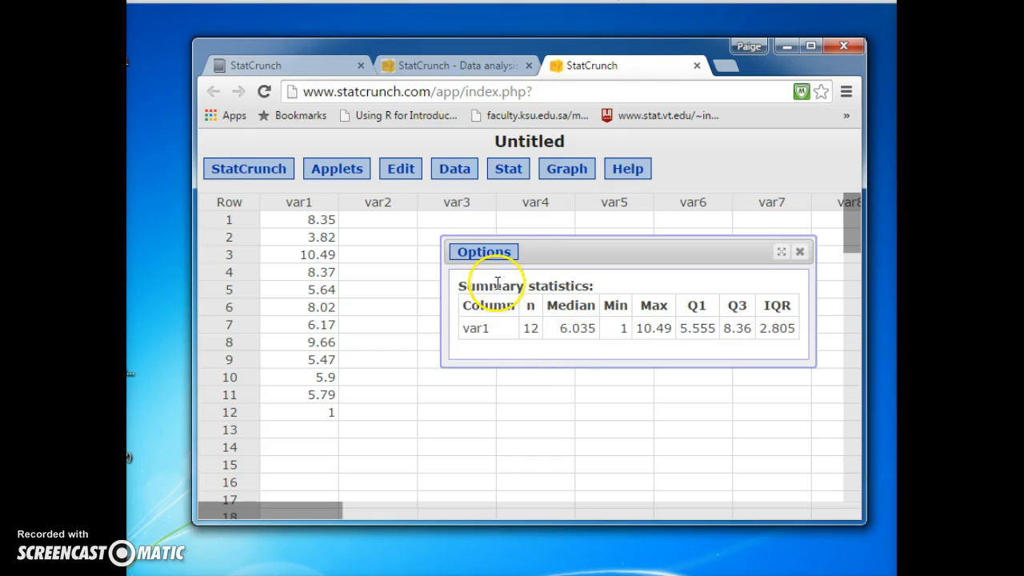
Step: View the copying instructions for the summary statistics output, and close them
click(490, 253)
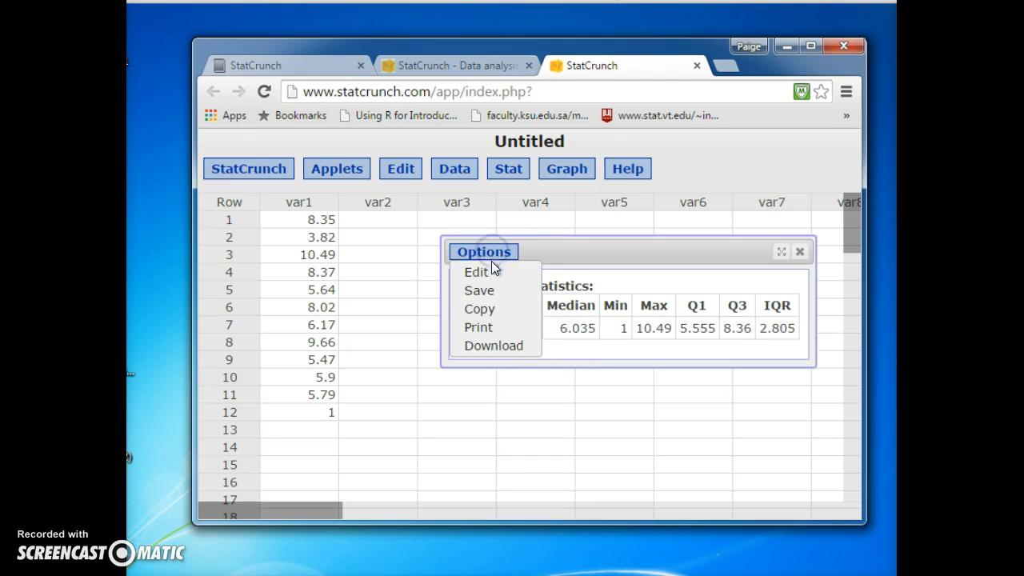
click(483, 309)
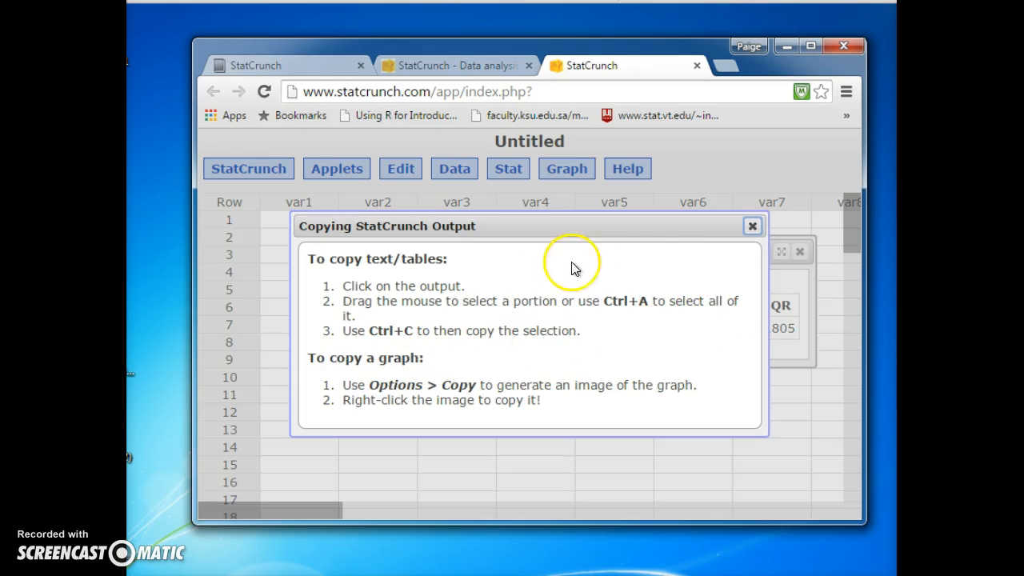
click(753, 228)
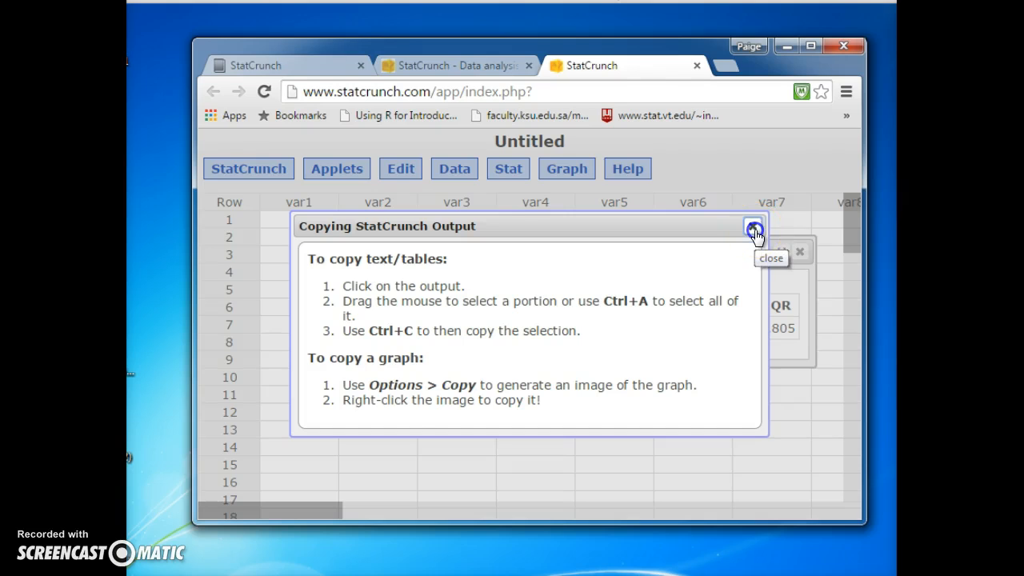
Step: Copy the summary statistics table into the Word document under question 1 and remove the extra blank line above question 2
drag(455, 281, 807, 343)
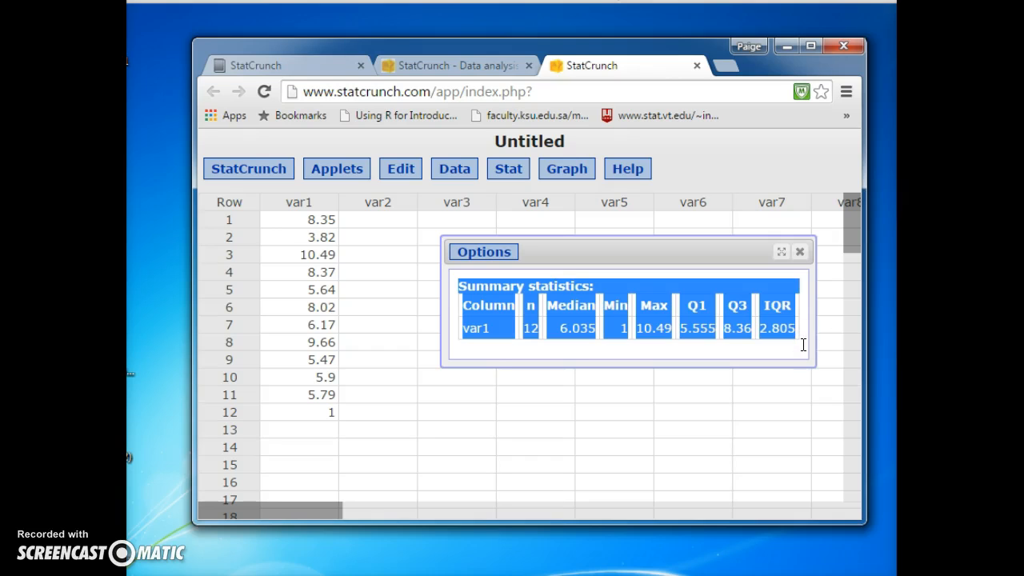
click(685, 574)
click(335, 285)
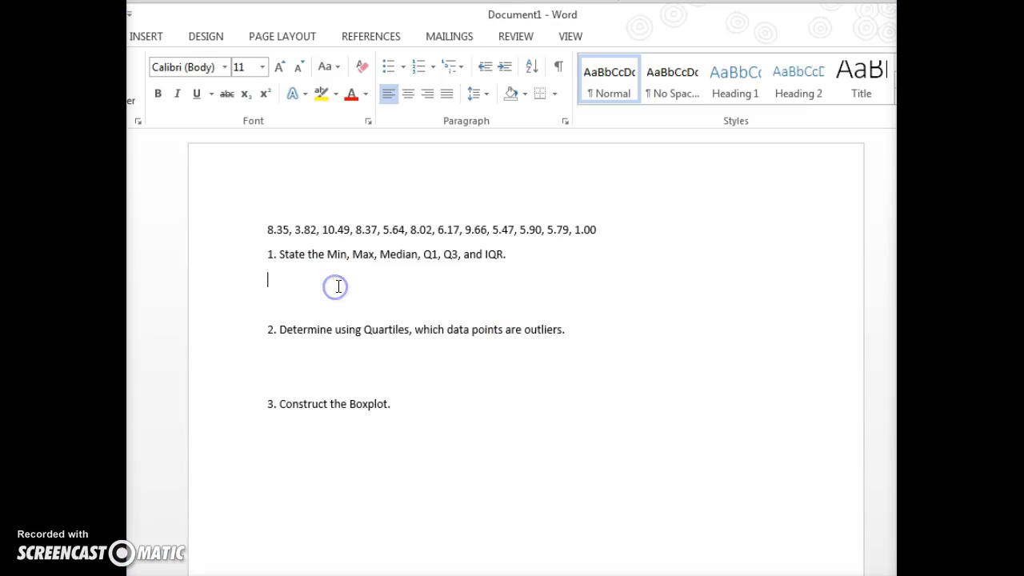
key(ctrl+v)
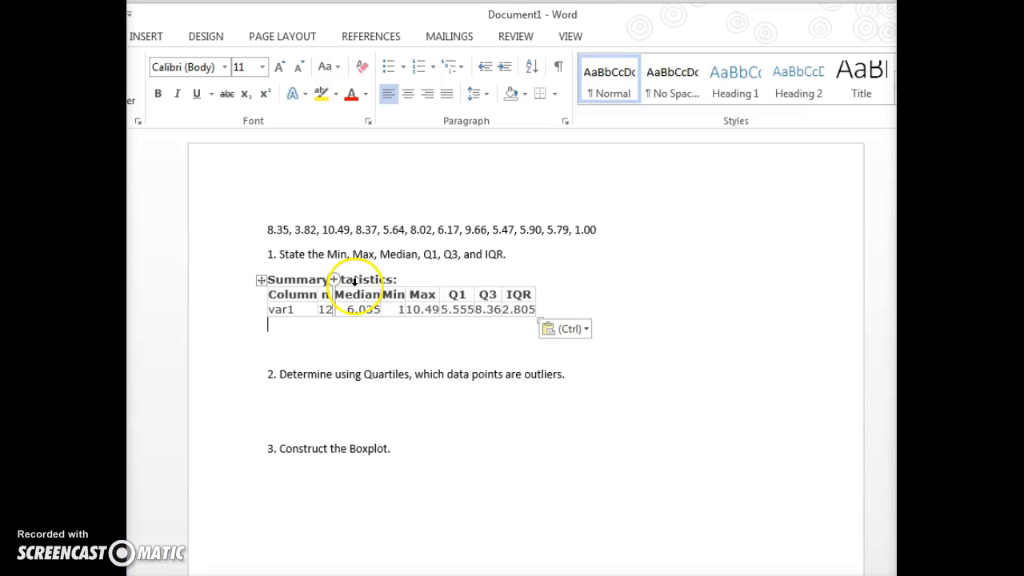
click(277, 378)
key(BackSpace)
Step: Enter the lower fence formula "LF=Q1-1.5(IQR)=" below question 2
click(290, 373)
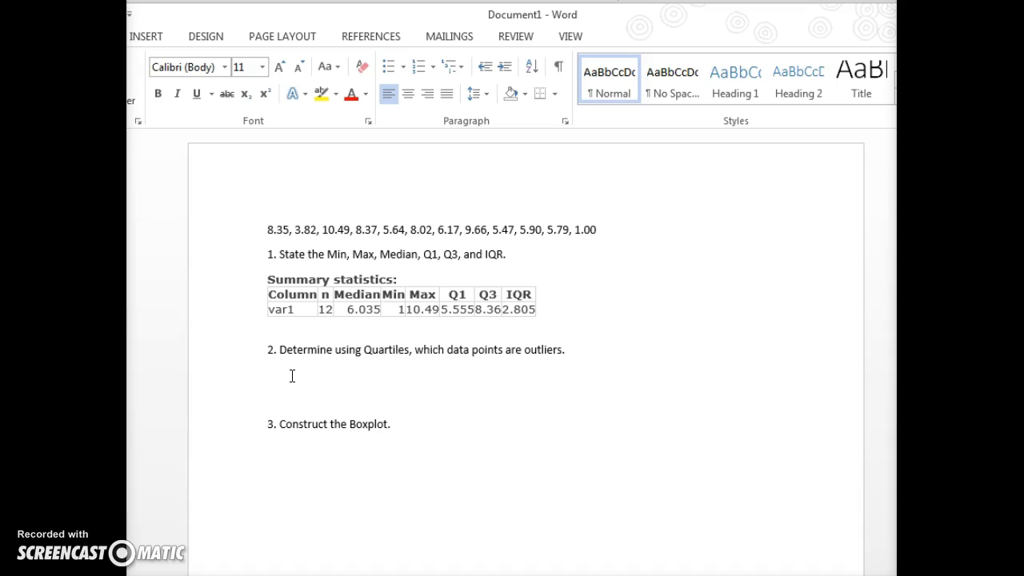
text(LF=Q1-1.5(IQR)=)
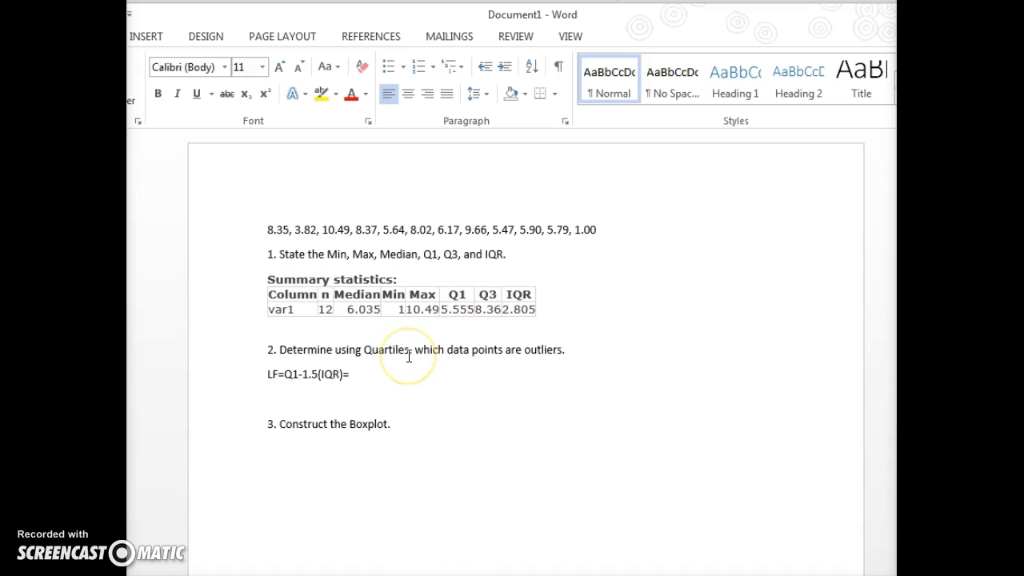
text(5.555-1.5(2.805)
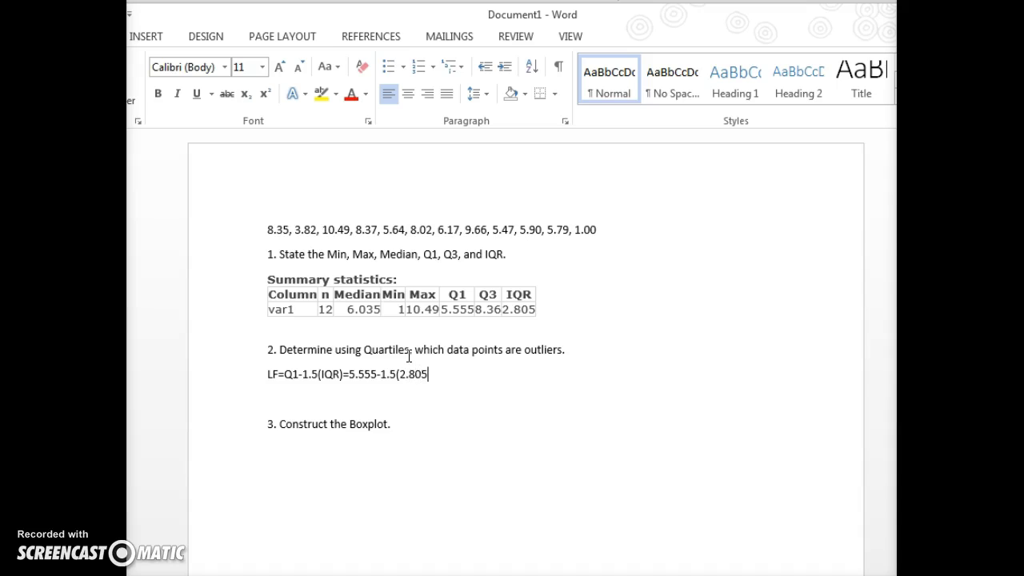
text()=1.3475)
Step: Complete the lower fence line with "5.555-1.5(2.805)=1.3475" and start a new line
key(Return)
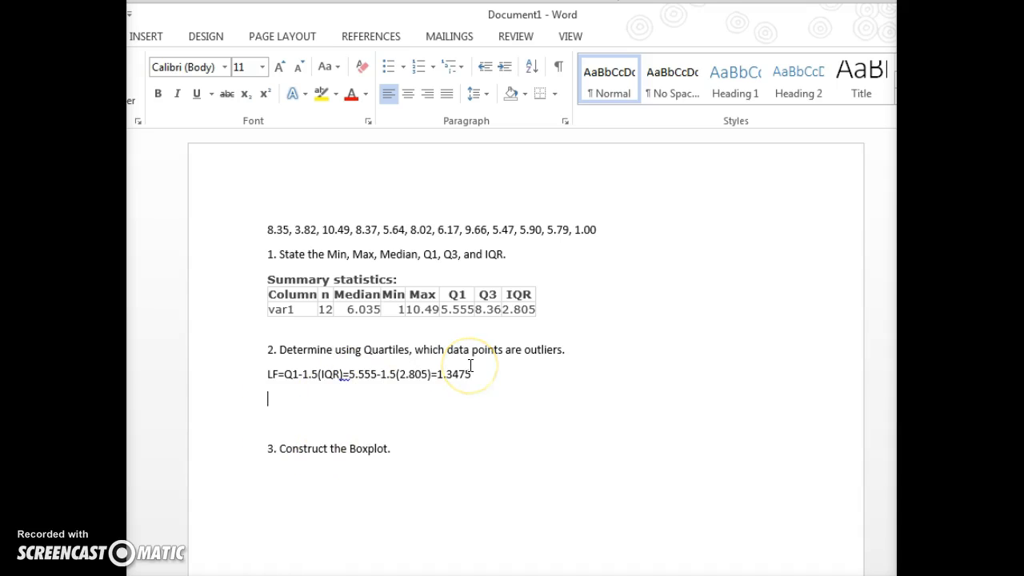
Step: Enter the upper fence formula "UF=Q3+1.5(IQR)=" on the line below the lower fence
text(UF=Q3+1.5(IQR)
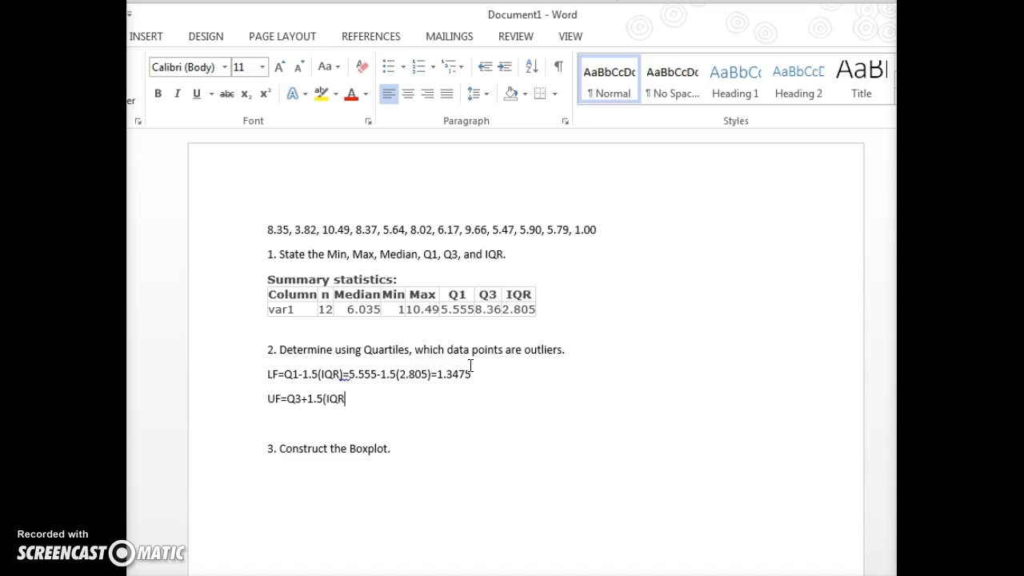
text()=)
text(8.36+1.5(2.80)
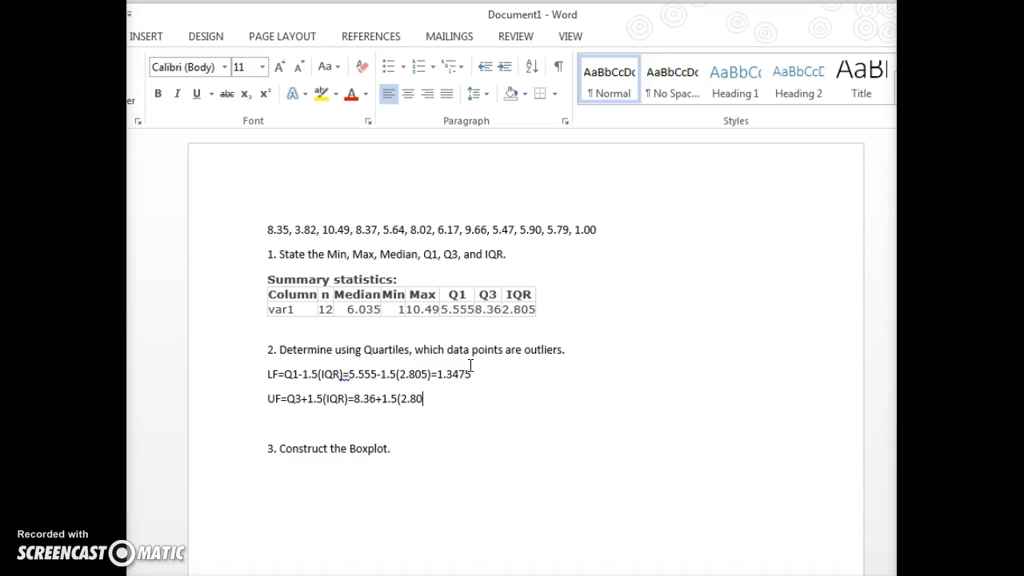
text(5)=12.5675)
Step: Complete the upper fence line with "8.36+1.5(2.805)=12.5675" and start a new line
key(Return)
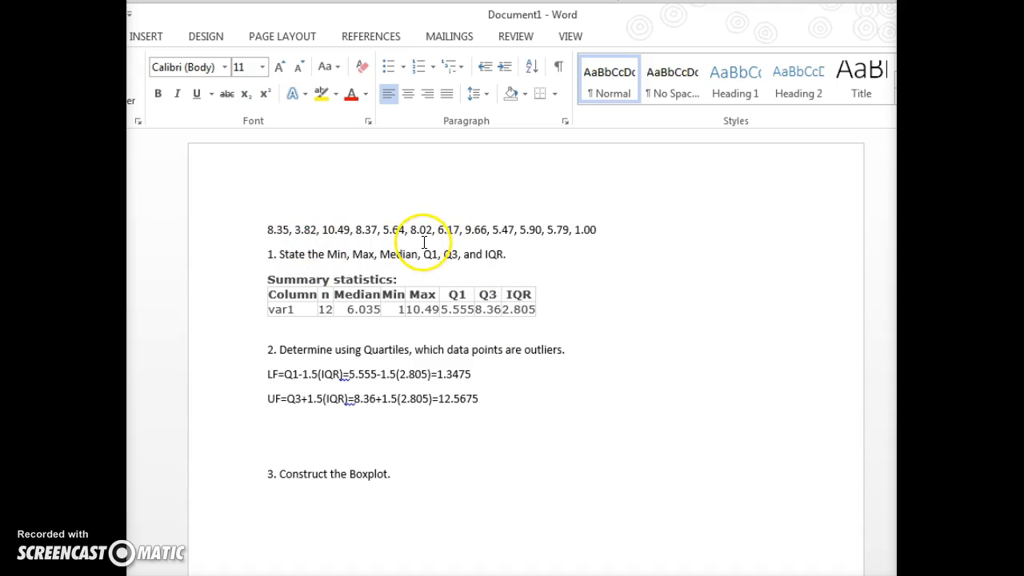
Step: Remove the blank lines between the upper fence calculation and question 3
click(592, 233)
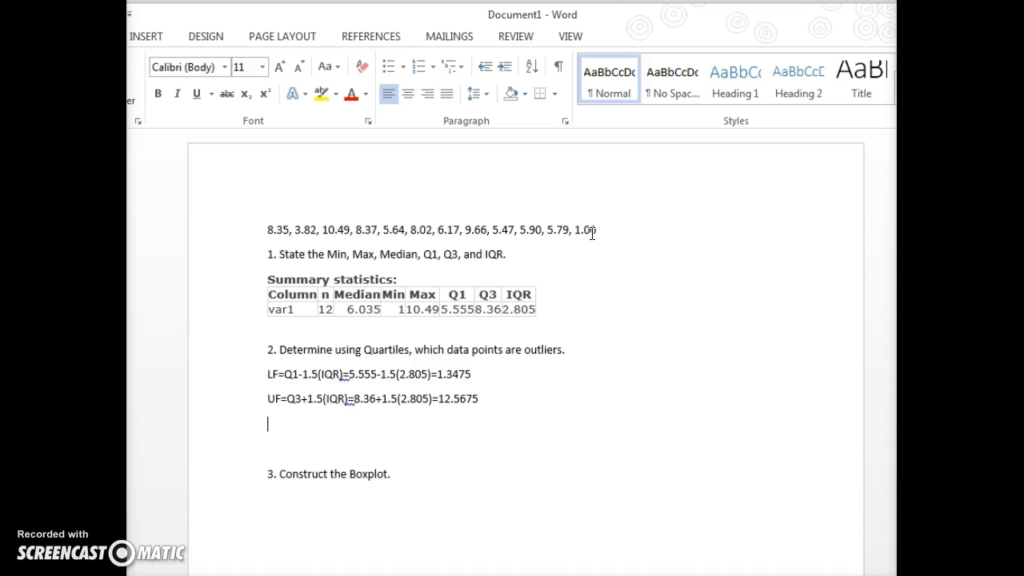
click(457, 415)
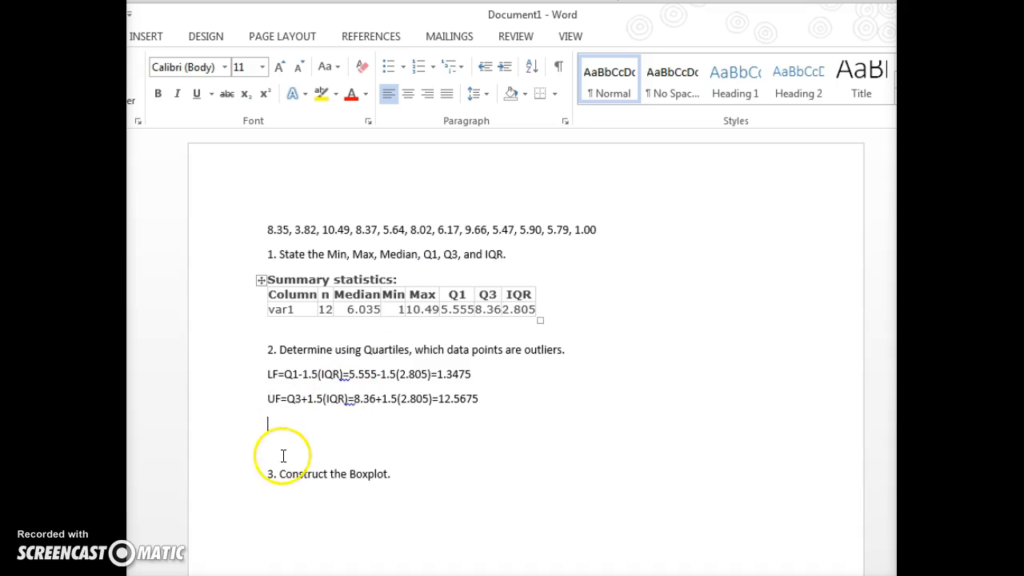
key(BackSpace)
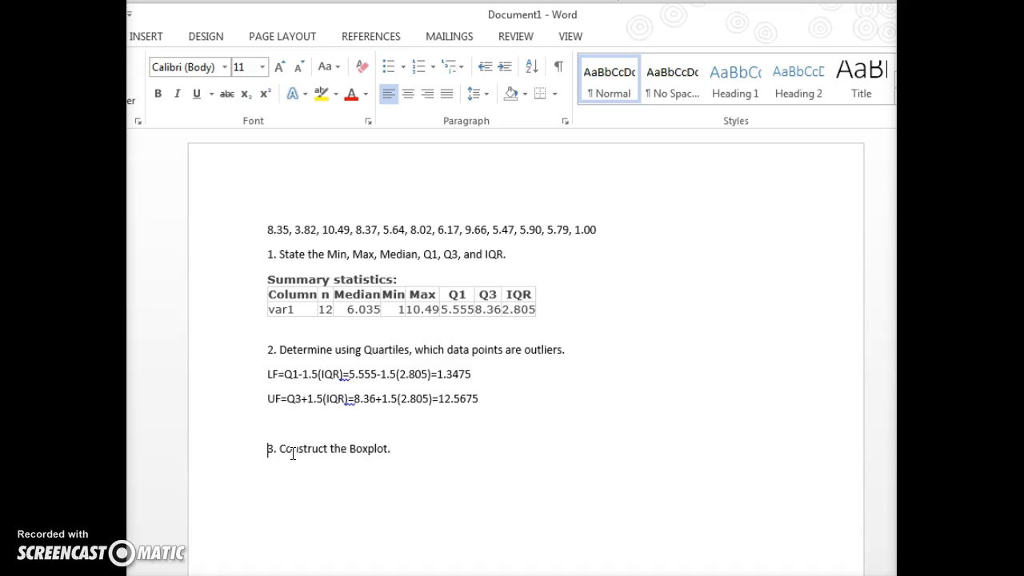
key(BackSpace)
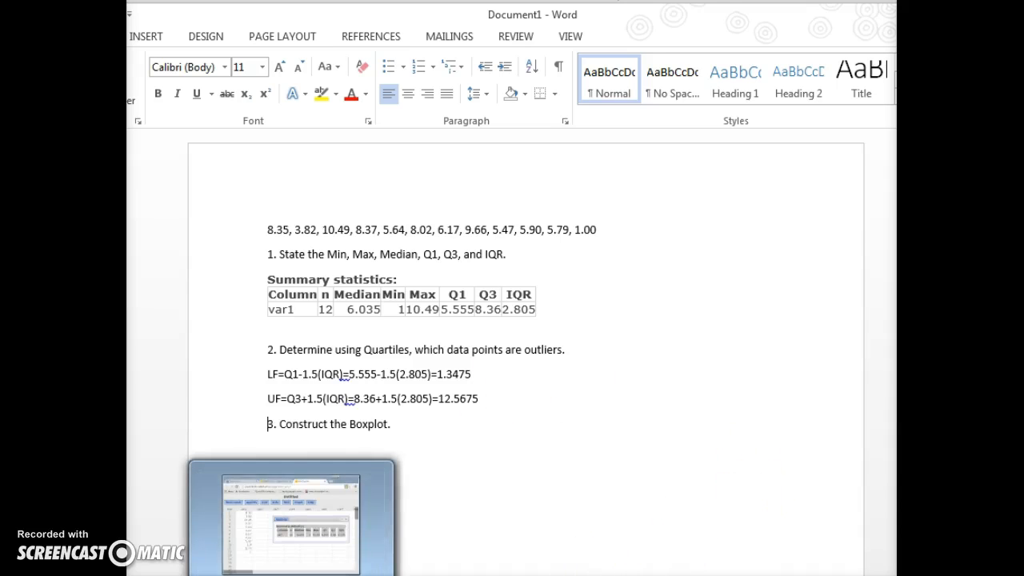
Step: Switch to StatCrunch, close the summary statistics results, and set up a boxplot of the var1 column
click(291, 575)
click(799, 252)
click(570, 171)
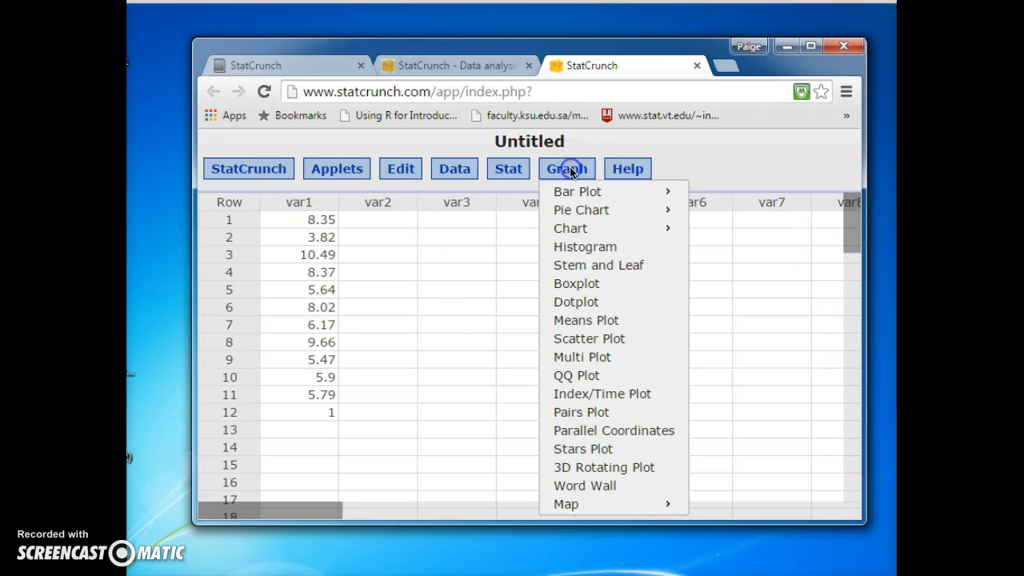
click(592, 285)
click(326, 219)
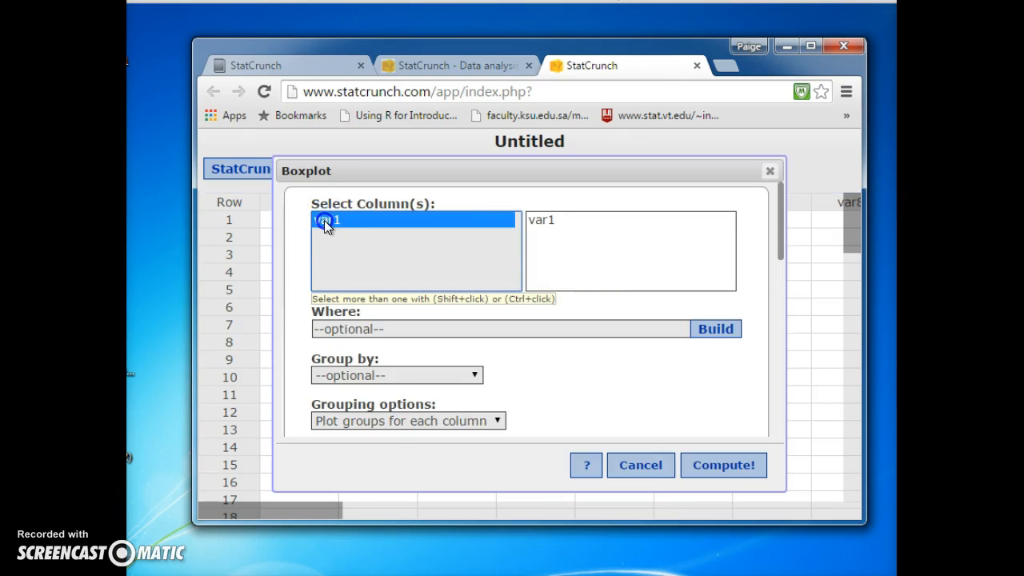
Step: Set the boxplot to use fences to identify outliers and compute it
click(497, 386)
scroll(494, 388, down, 3)
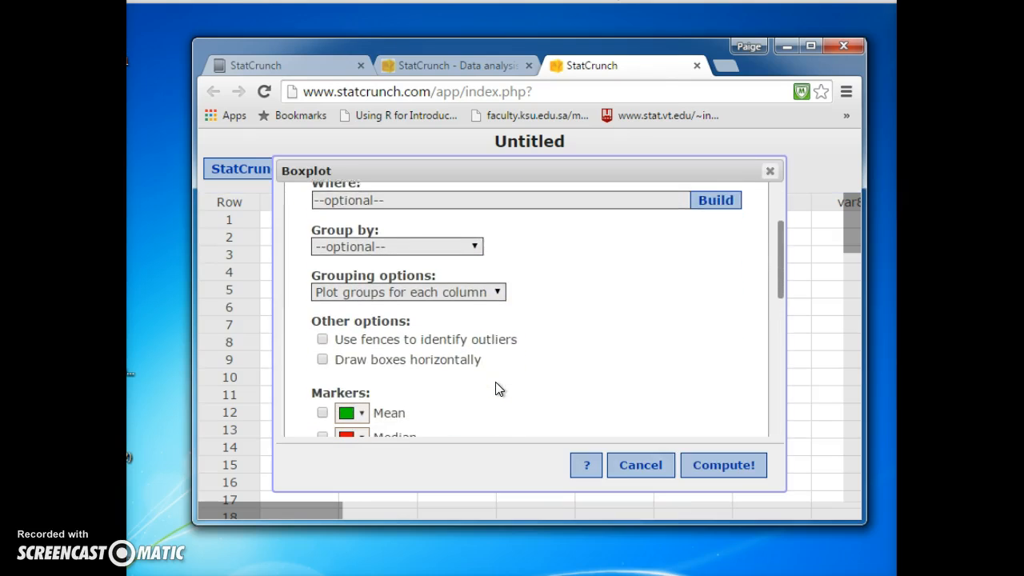
click(323, 334)
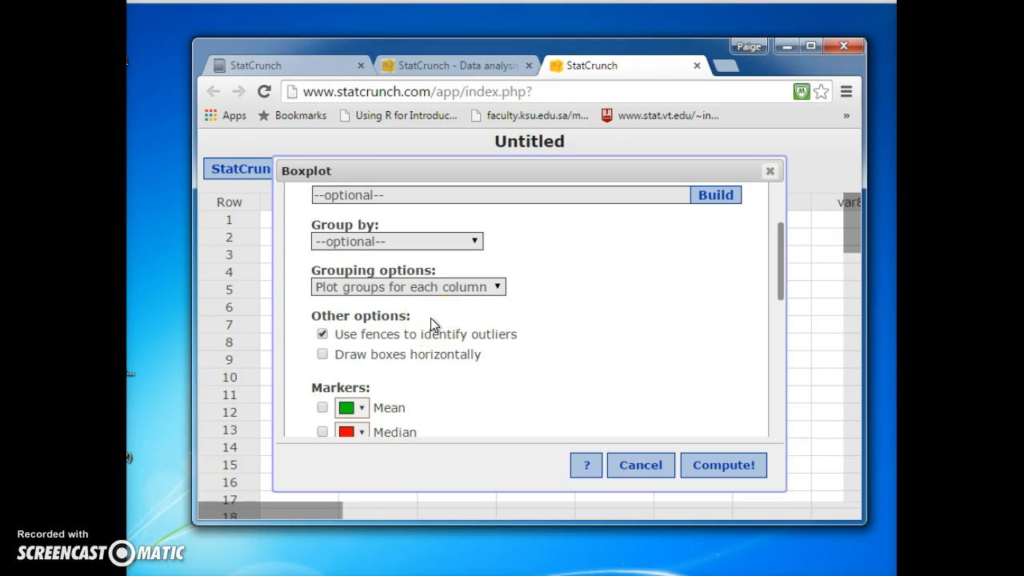
click(722, 467)
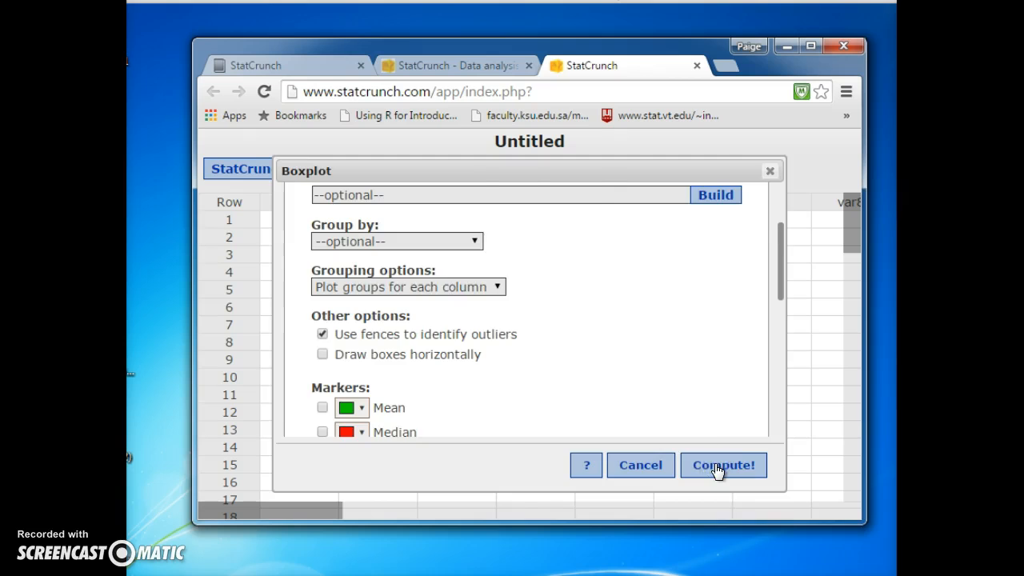
Step: Reposition the boxplot results window and copy the boxplot as an image
drag(676, 235, 638, 174)
right_click(636, 293)
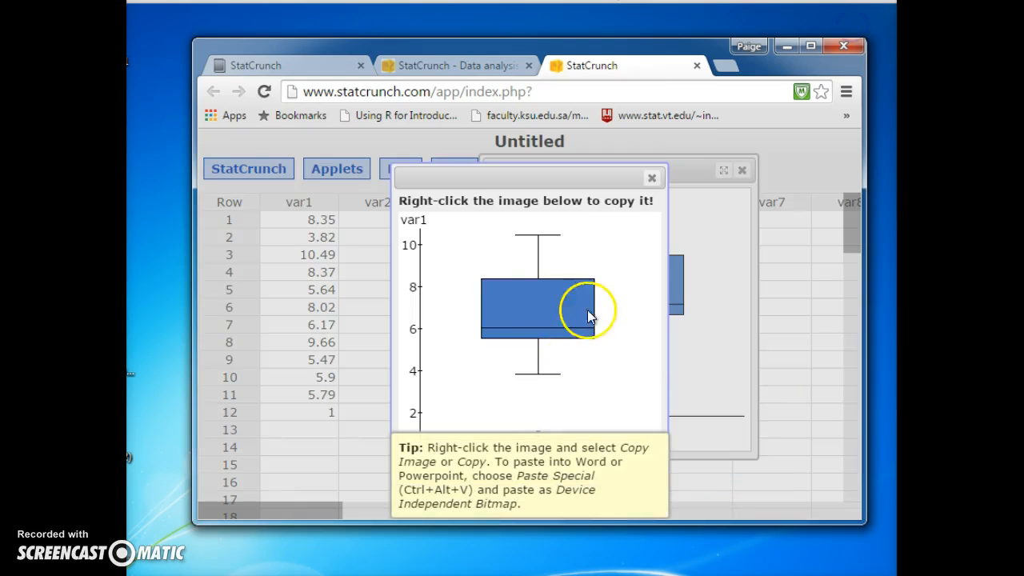
right_click(481, 376)
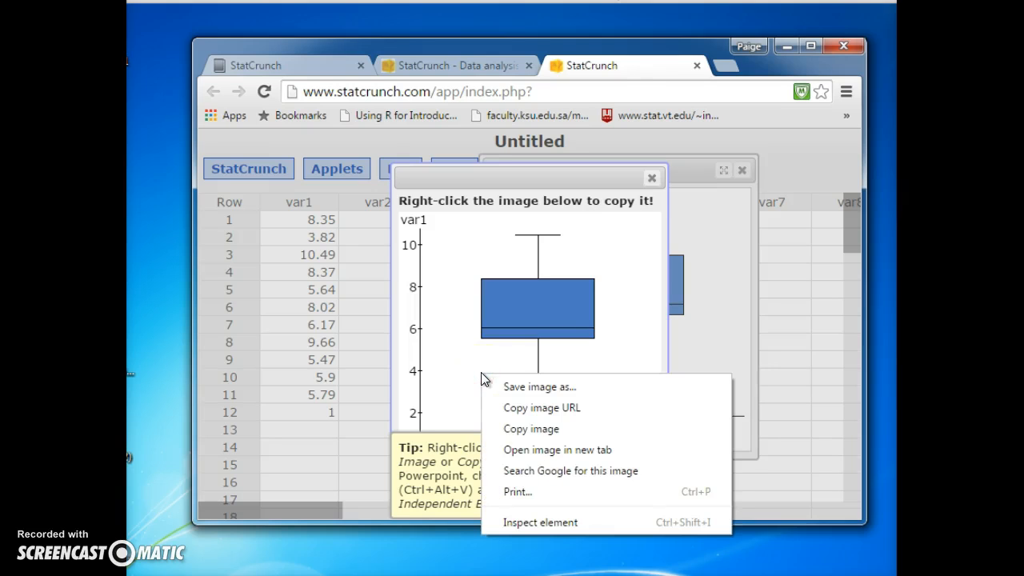
click(522, 432)
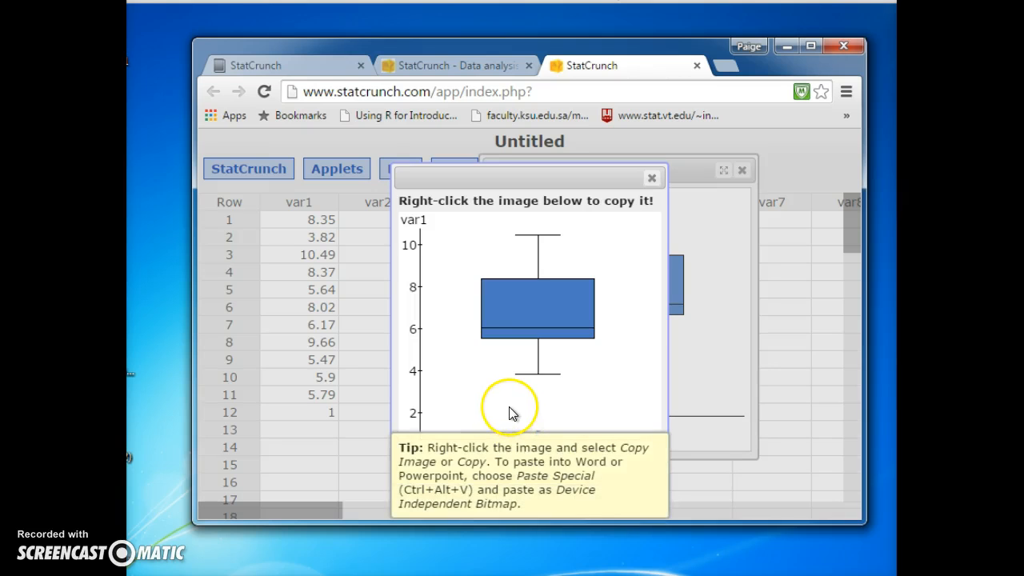
Step: Switch to Word and paste the boxplot below question 3 as a Device Independent Bitmap
click(656, 575)
click(313, 445)
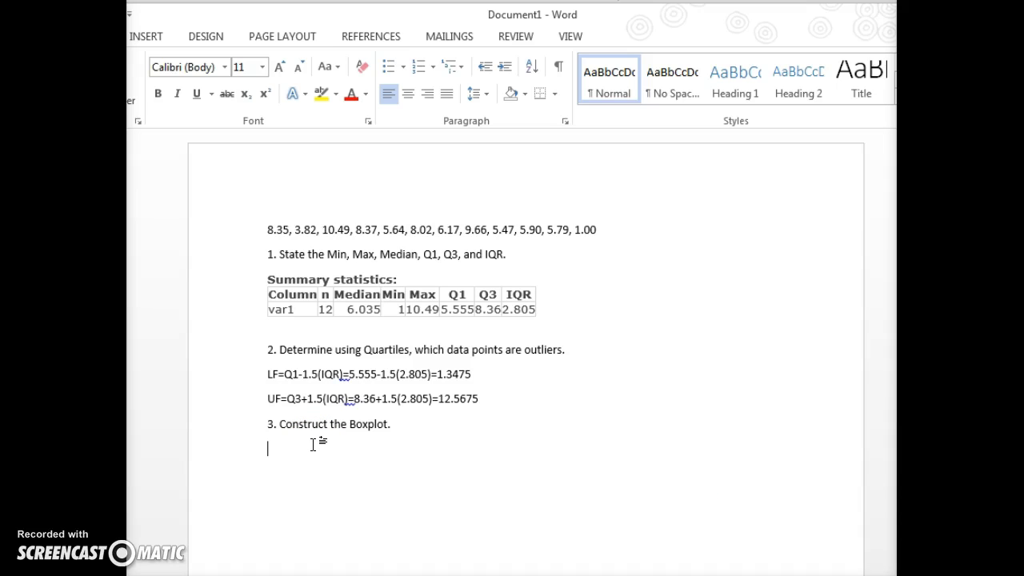
key(ctrl+alt+v)
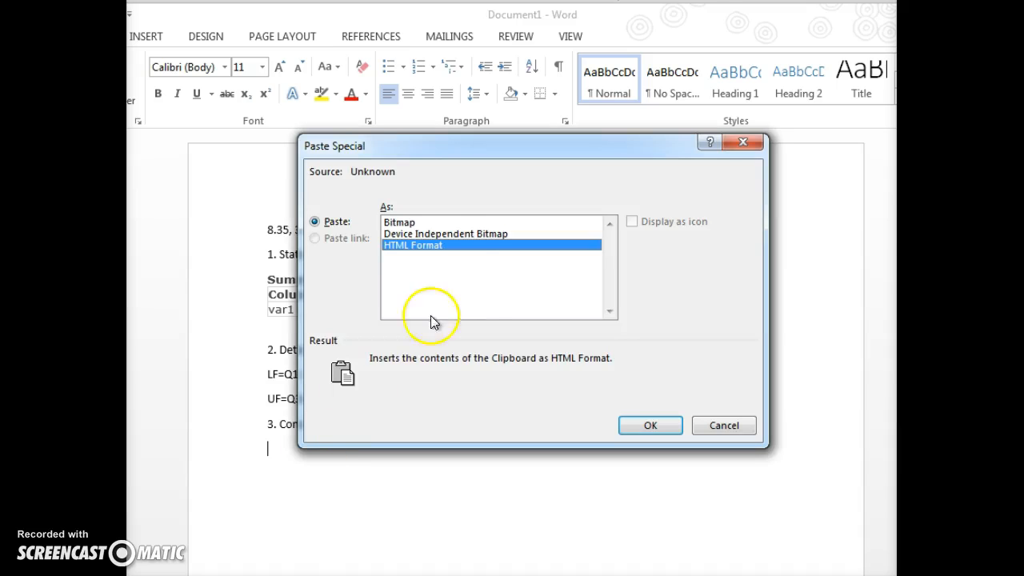
click(412, 223)
click(478, 224)
click(482, 234)
click(651, 425)
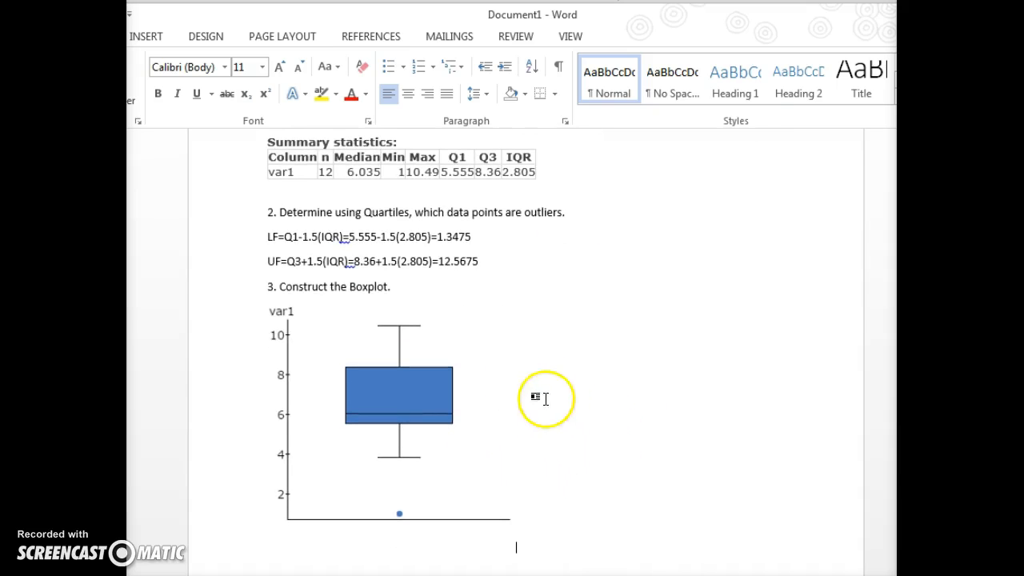
scroll(504, 450, down, 1)
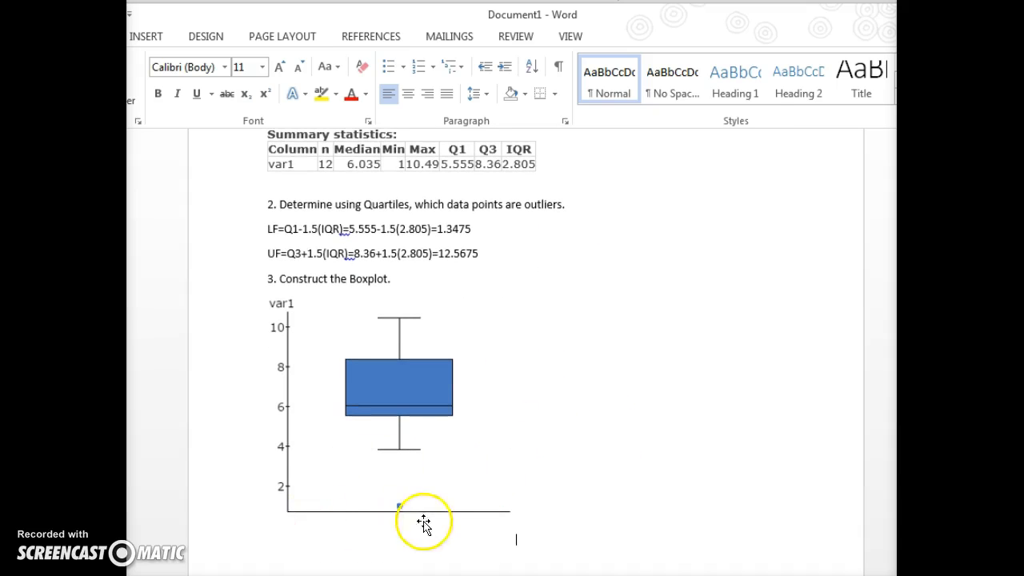